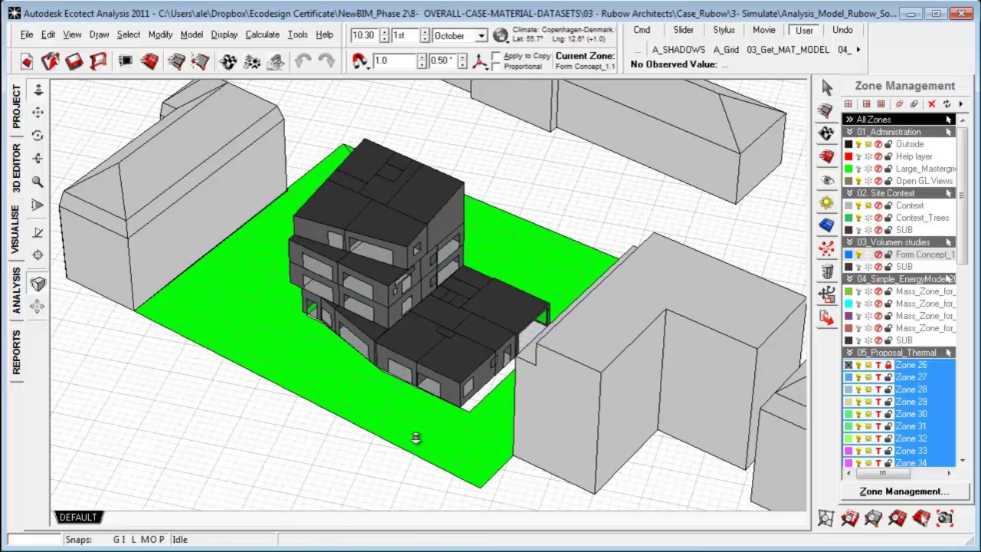
# - Colour the displayed model surfaces by zone colour instead of material colour
pyautogui.moveTo(415, 438); pyautogui.dragTo(411, 410, button='right')
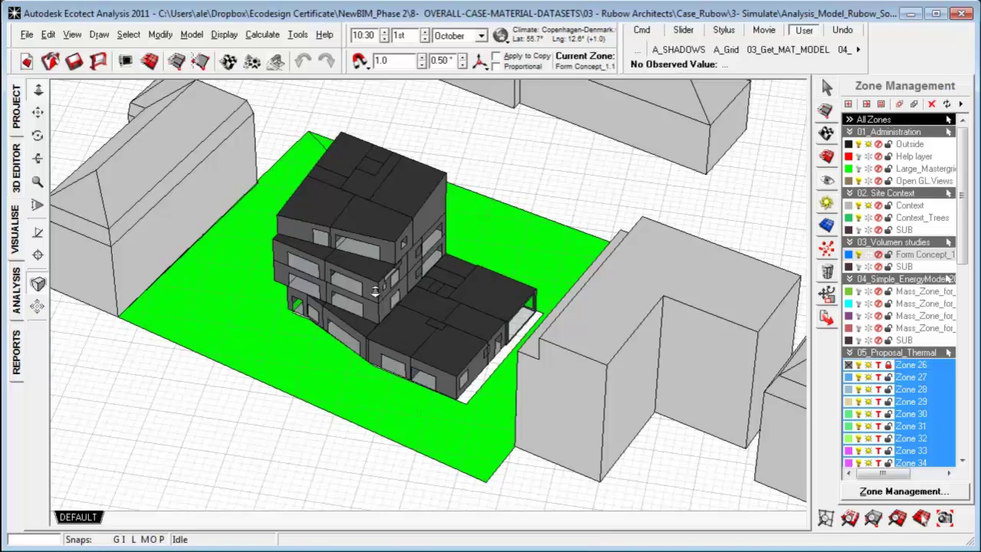
pyautogui.moveTo(369, 305); pyautogui.dragTo(385, 314, button='middle')
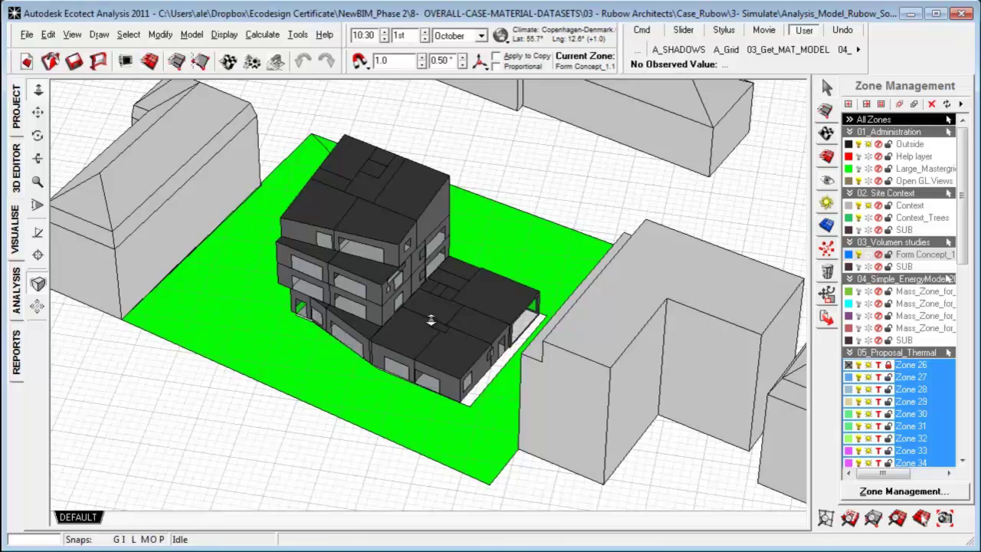
pyautogui.moveTo(431, 320); pyautogui.dragTo(409, 332, button='right')
pyautogui.scroll(2, 409, 332)
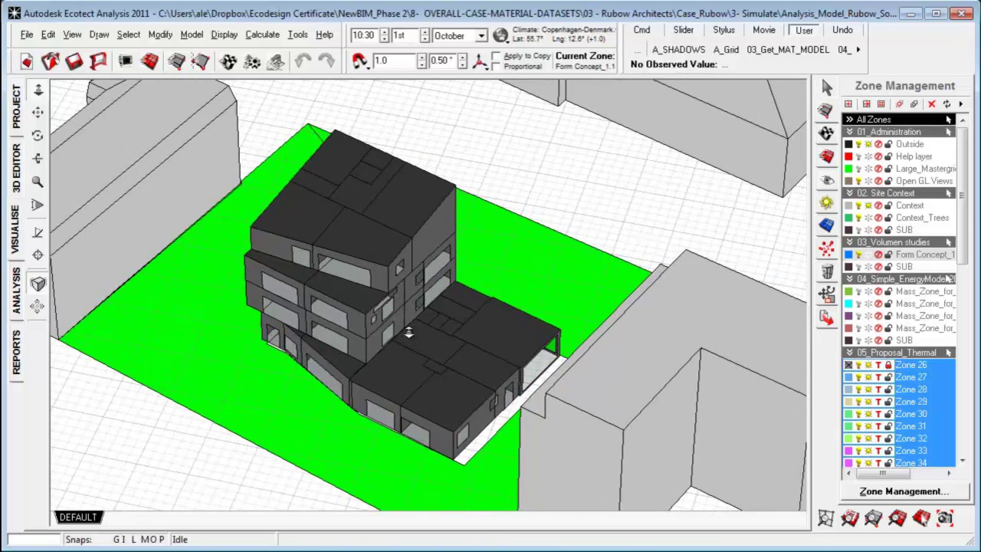
pyautogui.hotkey('ctrl', '5')
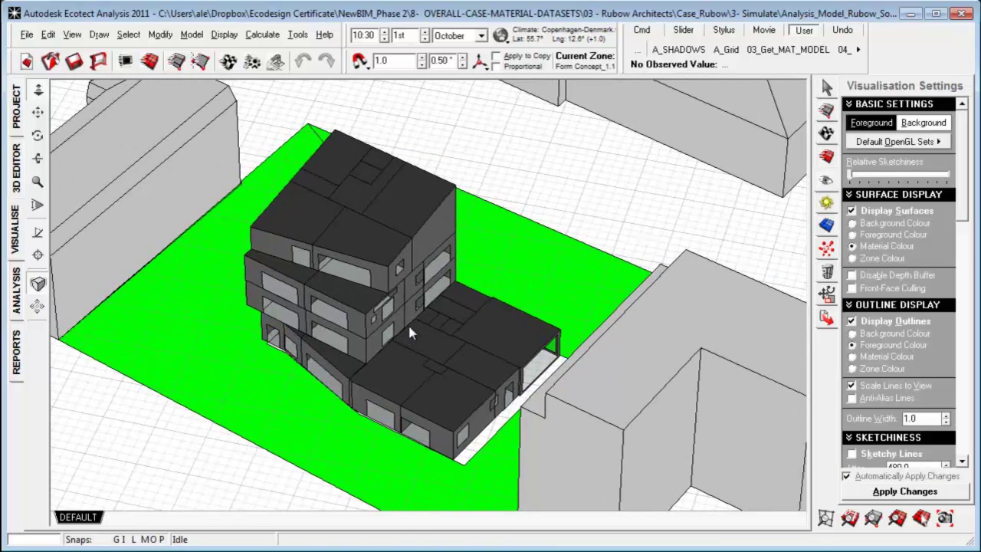
pyautogui.hotkey('alt', 'z')
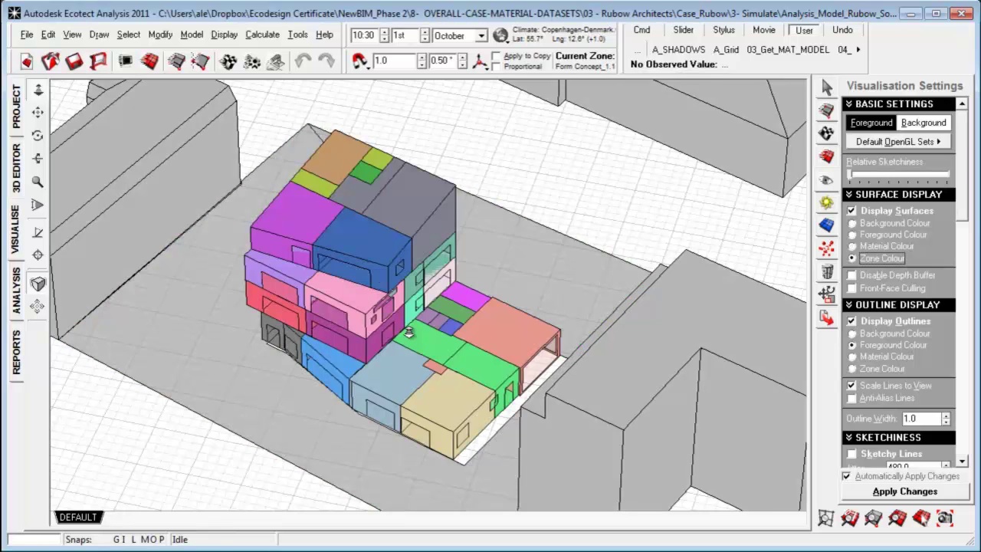
pyautogui.scroll(3, 409, 332)
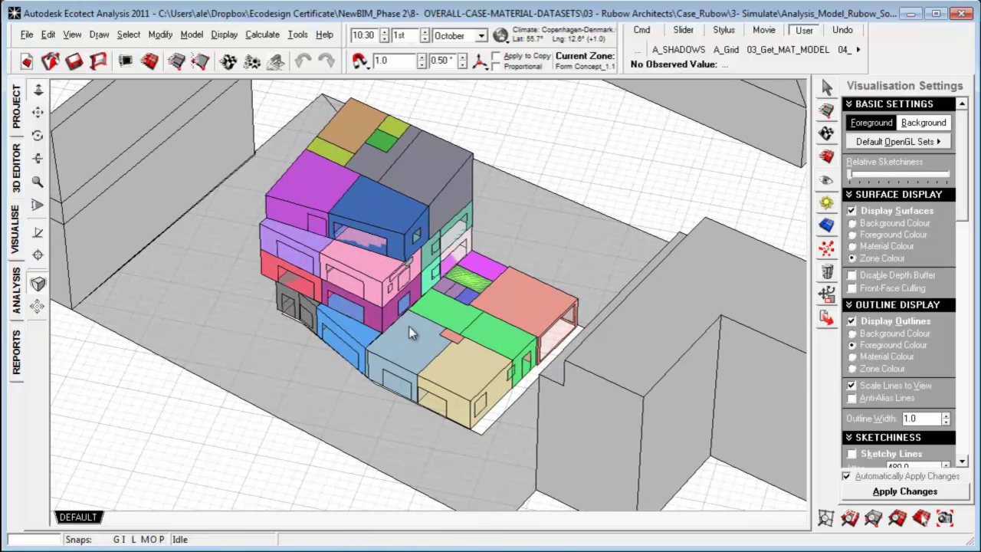
# - Open the zone manager for the selected 05_Proposal_Thermal zones and review the available HVAC system types
pyautogui.hotkey('ctrl', 'shift', 'z')
pyautogui.moveTo(963, 195); pyautogui.dragTo(963, 293)
pyautogui.scroll(4, 408, 332)
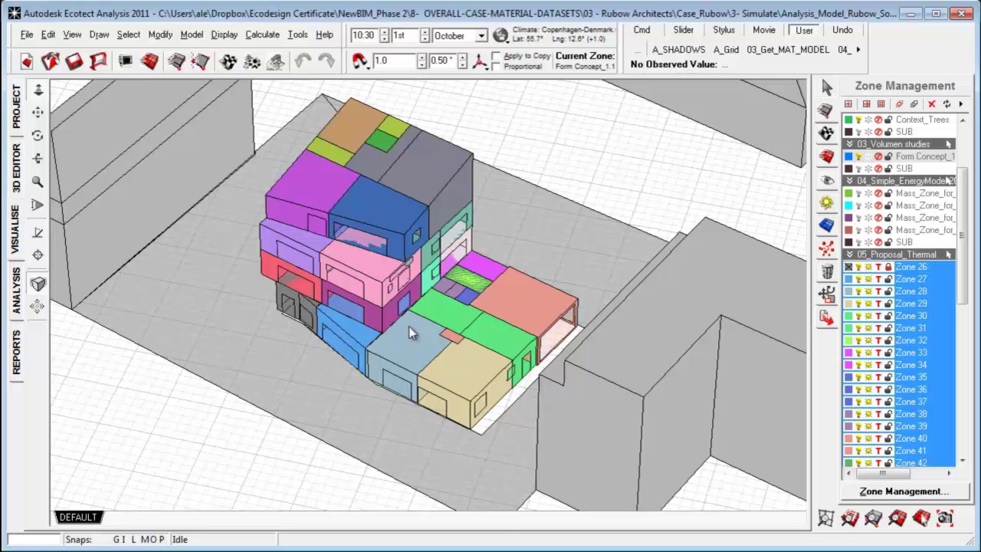
pyautogui.click(905, 491)
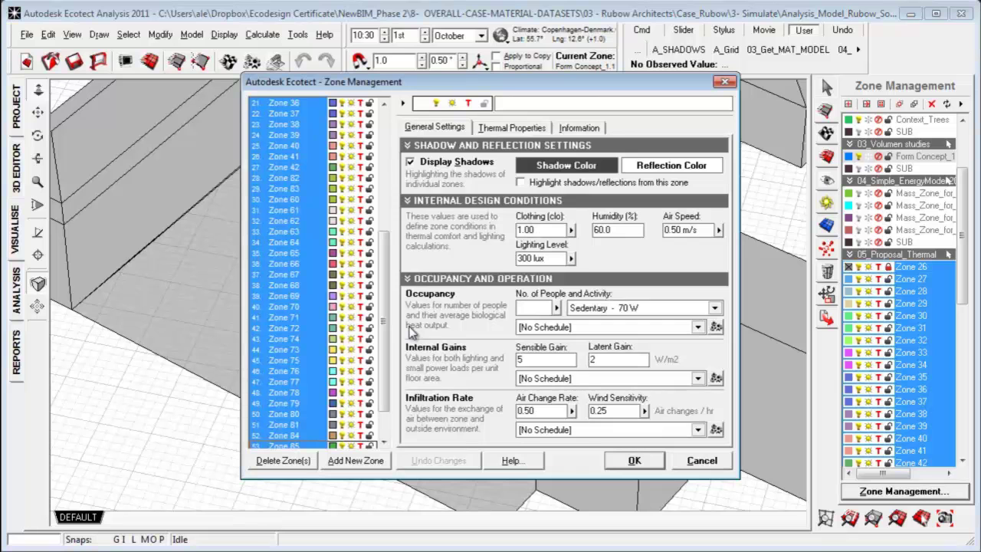
pyautogui.click(512, 128)
pyautogui.click(641, 178)
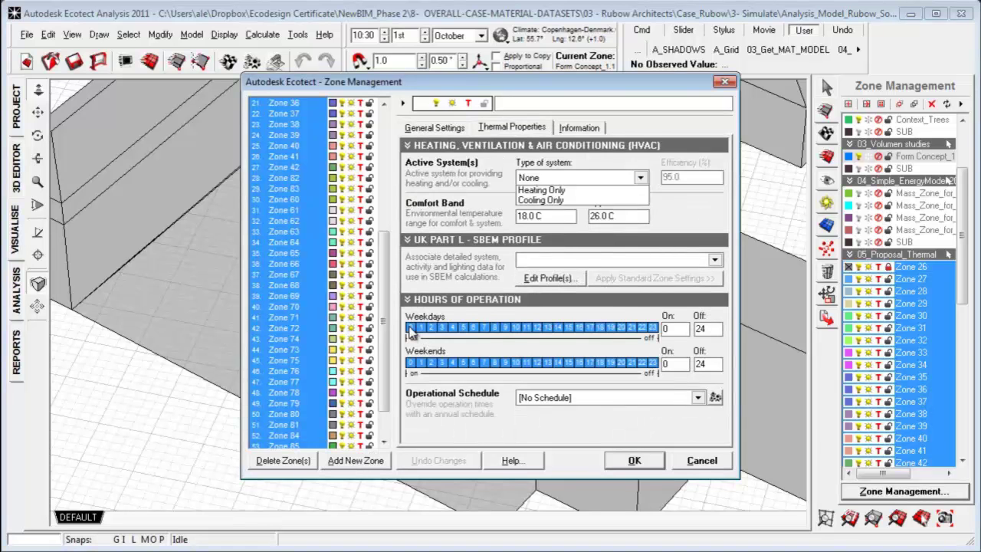
pyautogui.click(641, 178)
# - Examine the selected zones' calculated total area, floor area and volume, and close the zone manager without changes
pyautogui.hotkey('ctrl', 'Tab')
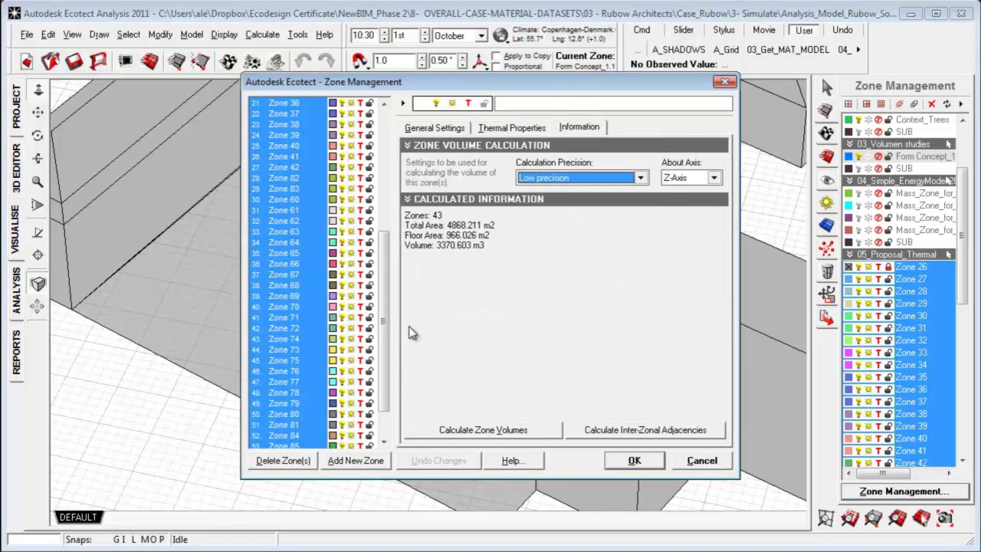
pyautogui.moveTo(488, 246); pyautogui.dragTo(404, 225)
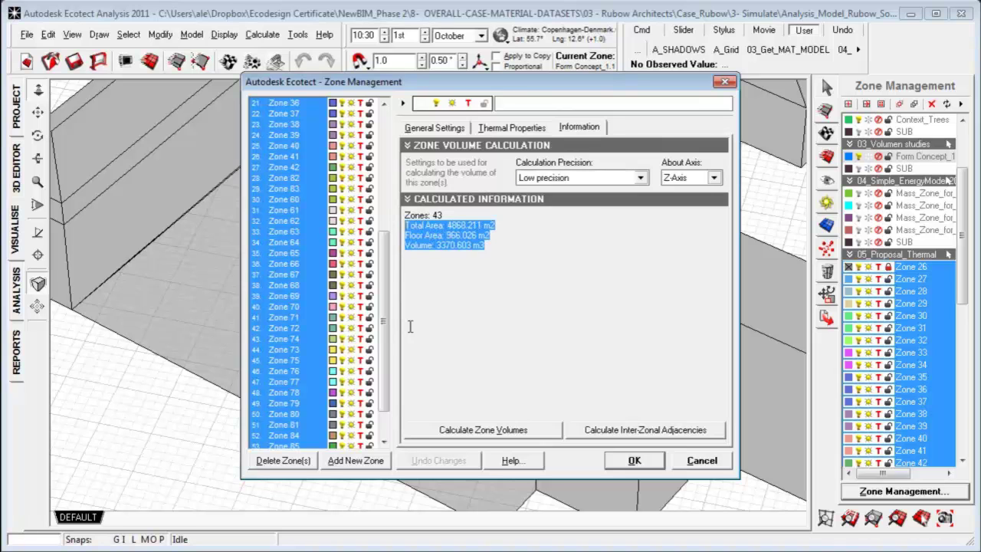
pyautogui.hotkey('shift', 'Down')
pyautogui.hotkey('shift', 'Down')
pyautogui.hotkey('shift', 'Up')
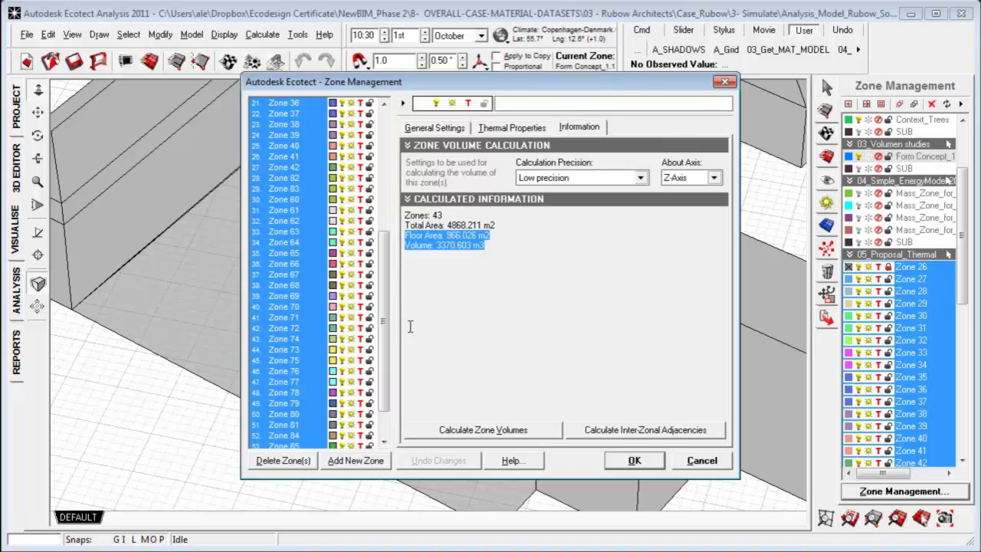
pyautogui.moveTo(496, 226); pyautogui.dragTo(405, 226)
pyautogui.press('Escape')
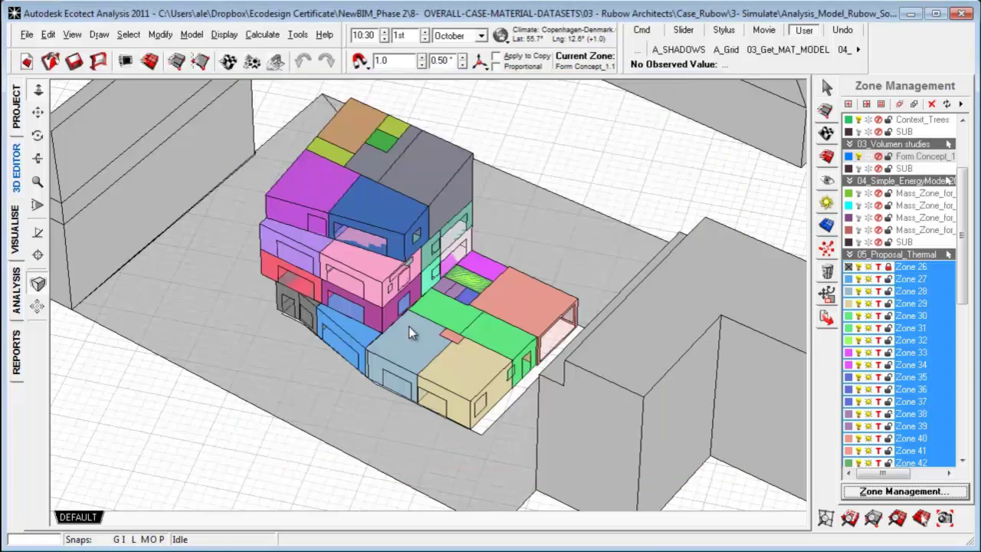
# - Show the model in the 3D editor and add the window to the selected Zone 28 wall to inspect both objects
pyautogui.click(16, 167)
pyautogui.scroll(4, 410, 329)
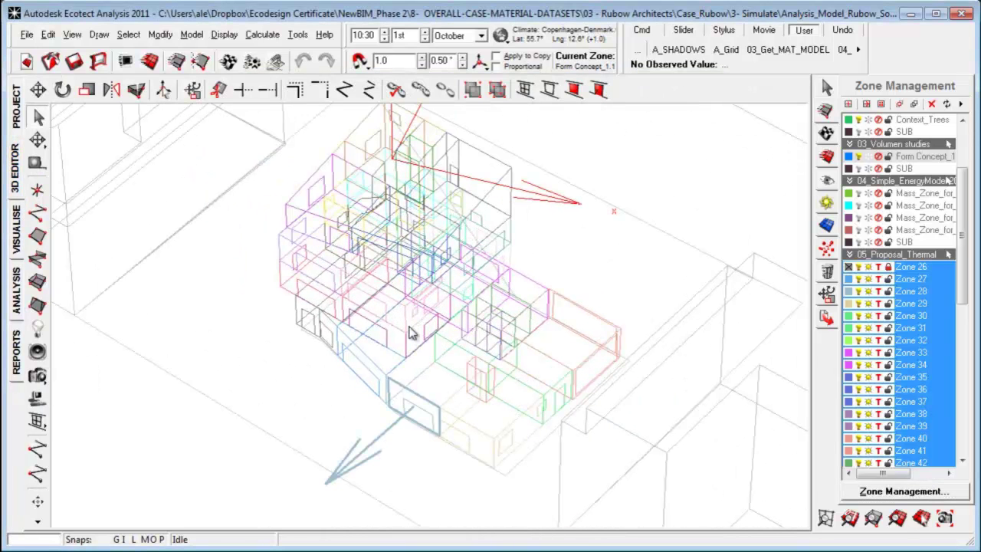
pyautogui.moveTo(410, 327); pyautogui.dragTo(396, 311, button='middle')
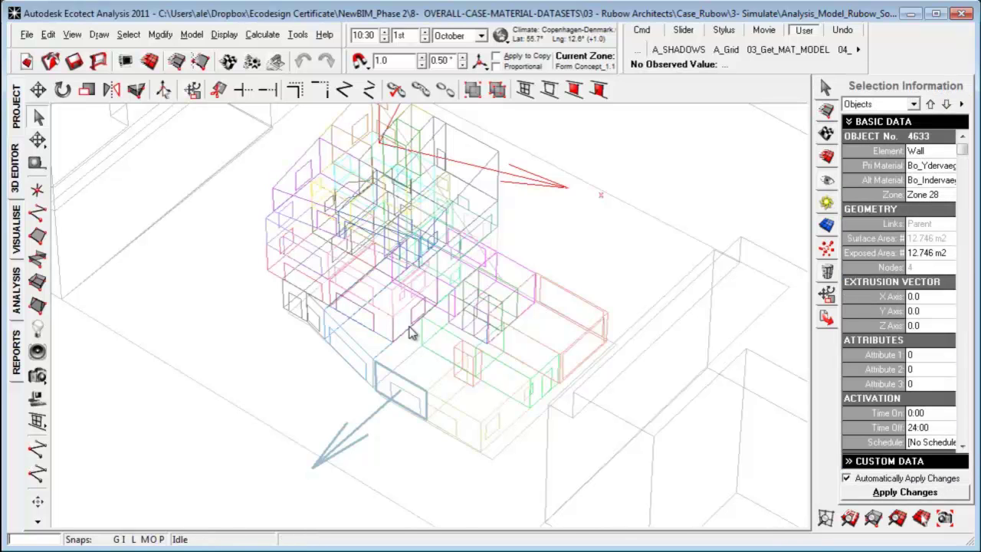
pyautogui.keyDown('shift'); pyautogui.click(408, 326); pyautogui.keyUp('shift')
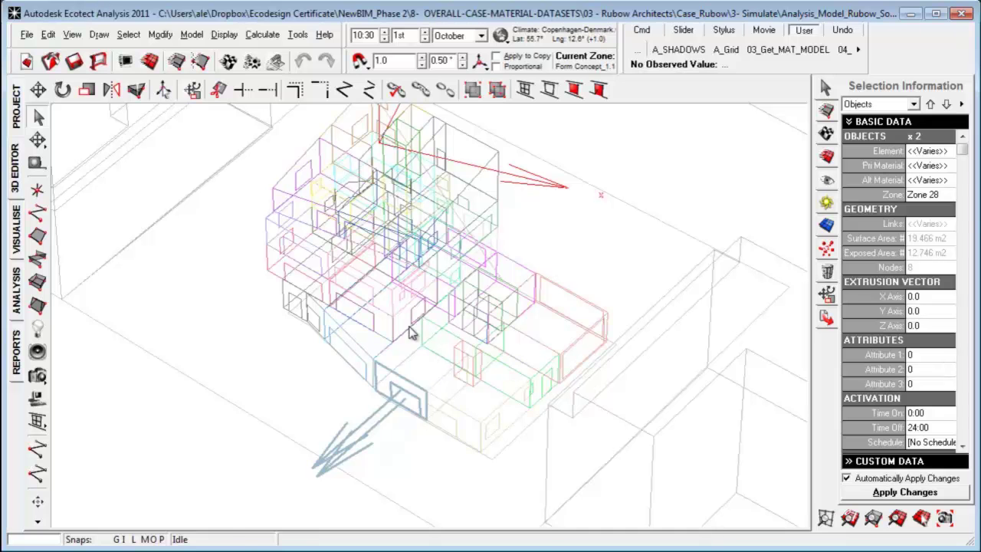
# - Select the building's objects and fix their links, basing plane equations on selected nodes and automatically fixing alternate materials for adjacent surfaces
pyautogui.scroll(-1, 409, 327)
pyautogui.moveTo(177, 470); pyautogui.dragTo(647, 159)
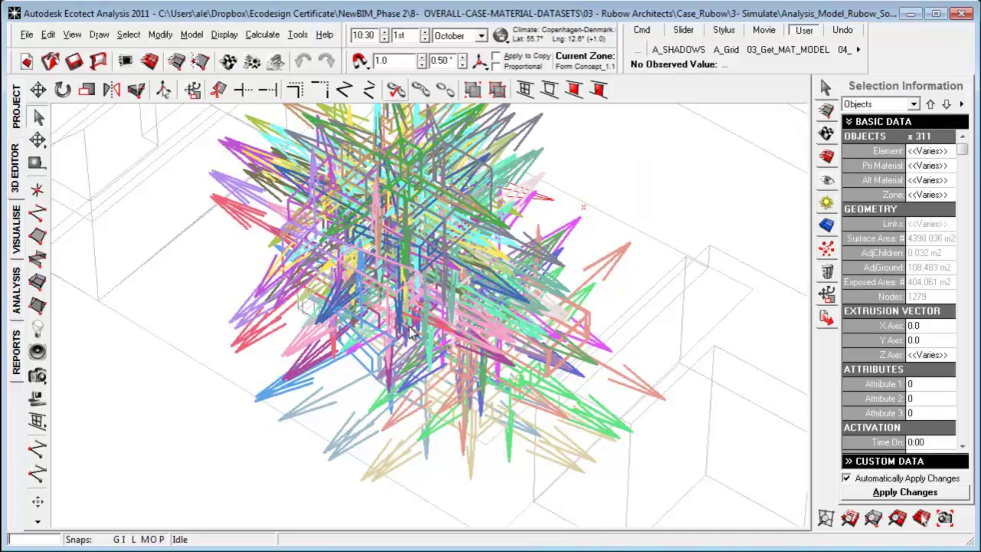
pyautogui.hotkey('ctrl', 'f')
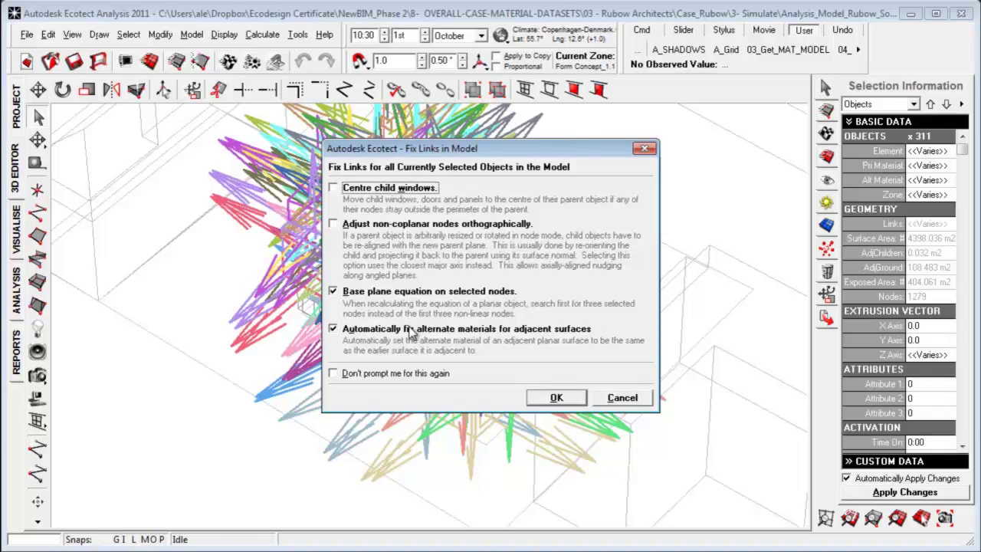
pyautogui.press('Return')
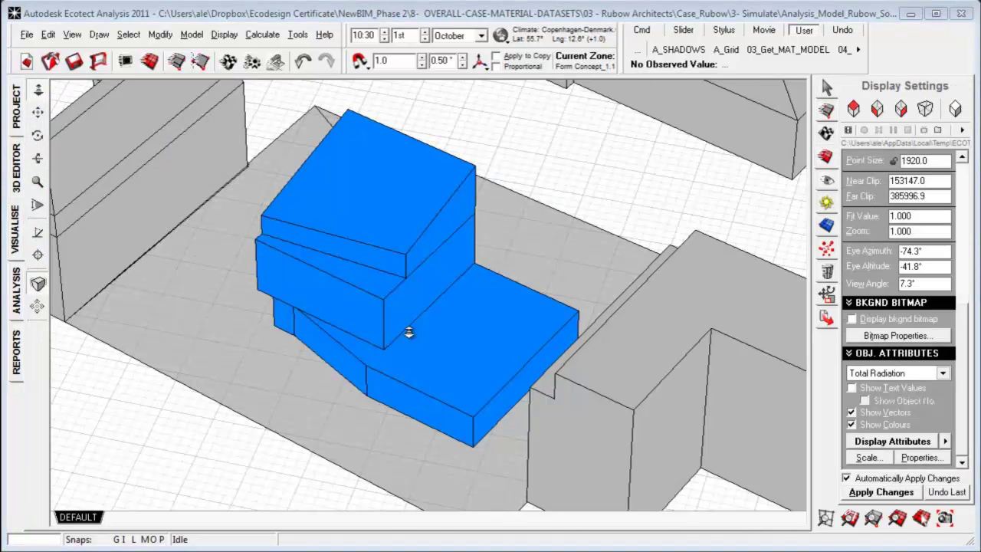
# - Display the Total Radiation object attributes on the building massing and its surroundings
pyautogui.moveTo(409, 332); pyautogui.dragTo(409, 332, button='right')
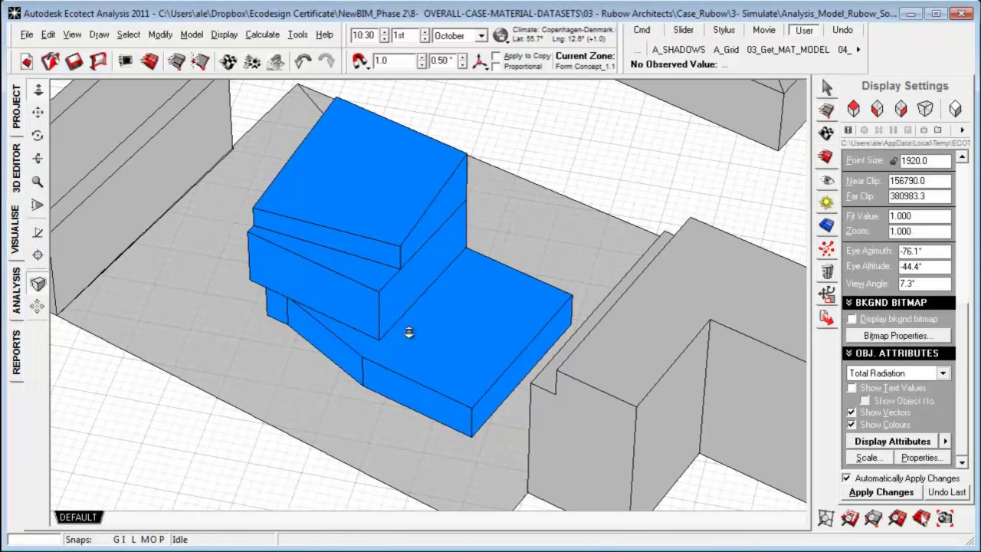
pyautogui.moveTo(409, 332); pyautogui.dragTo(409, 331, button='middle')
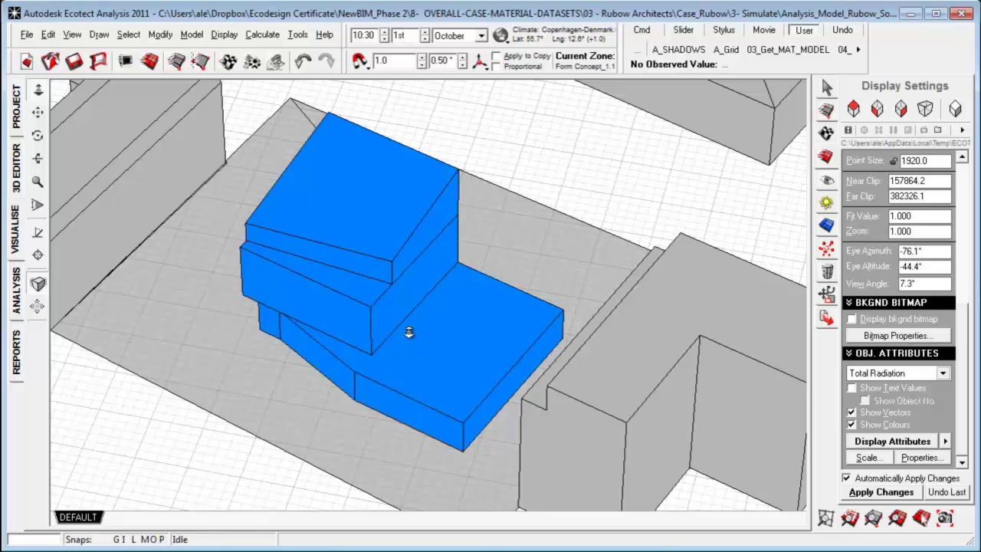
pyautogui.moveTo(409, 331); pyautogui.dragTo(409, 331, button='right')
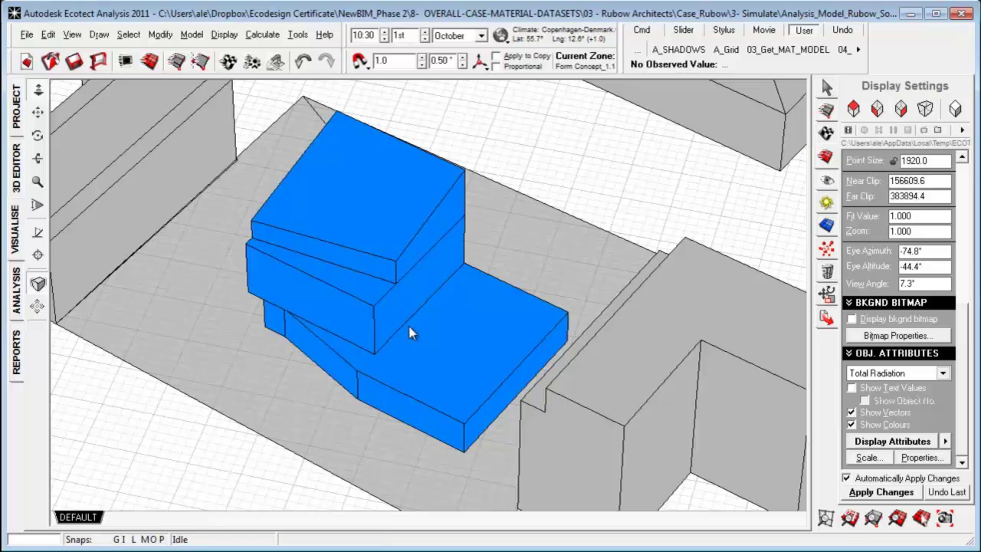
pyautogui.press('space')
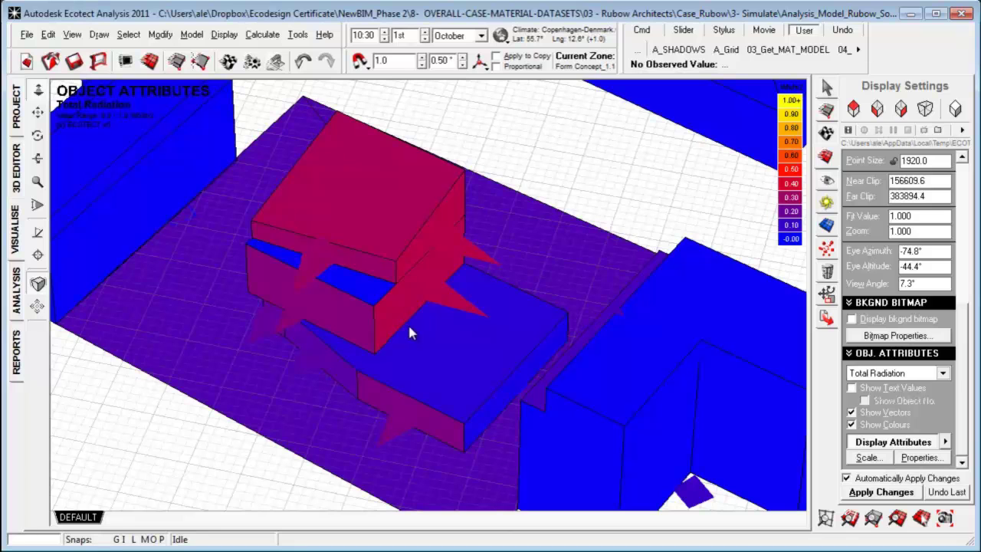
# - Try the Total Direct Radiation attribute and restore Total Radiation as the displayed attribute
pyautogui.hotkey('alt', 'Down')
pyautogui.press('Return')
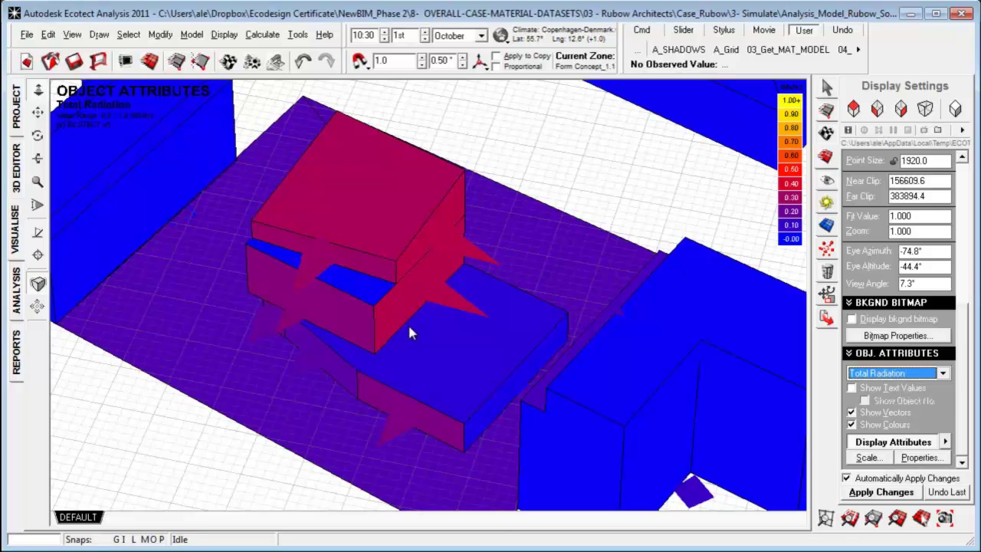
pyautogui.hotkey('alt', 'Down')
pyautogui.press('Down')
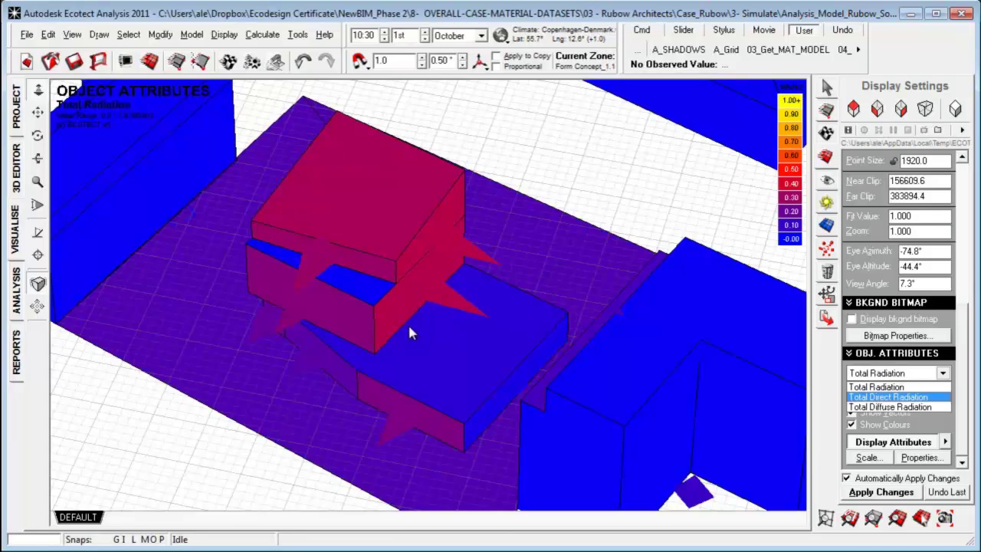
pyautogui.press('Return')
pyautogui.hotkey('alt', 'Down')
pyautogui.press('Up')
pyautogui.press('Return')
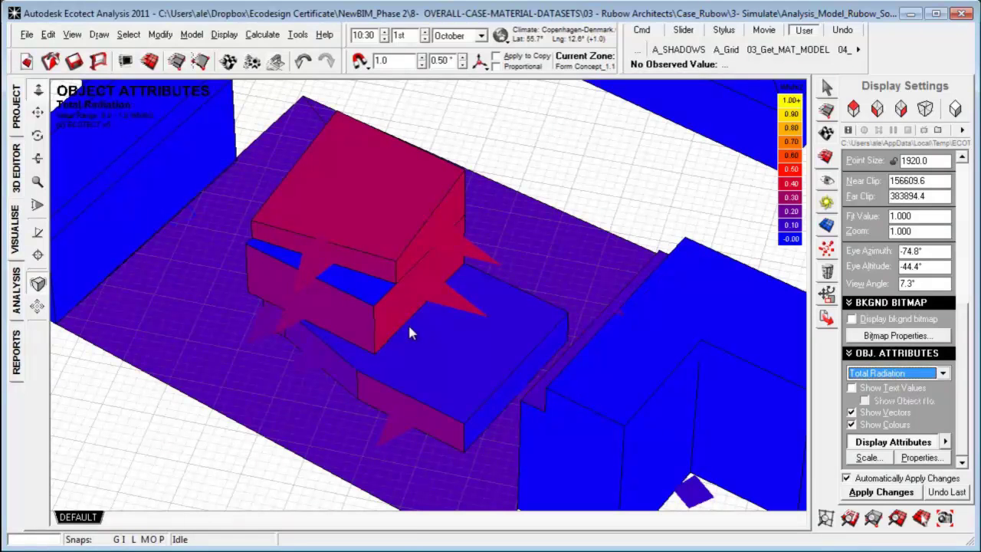
# - Try showing the radiation text values on the model surfaces
pyautogui.press('Tab')
pyautogui.press('space')
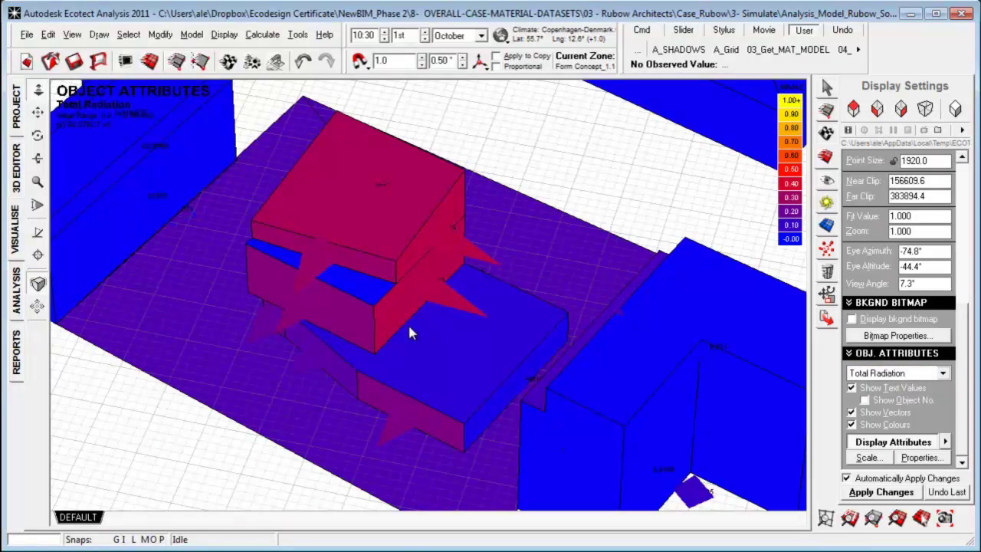
pyautogui.press('space')
pyautogui.press('space')
# - Return the massing model to the 3D editor and hide the surrounding buildings in the Context zone
pyautogui.click(16, 168)
pyautogui.moveTo(408, 332); pyautogui.dragTo(410, 329, button='right')
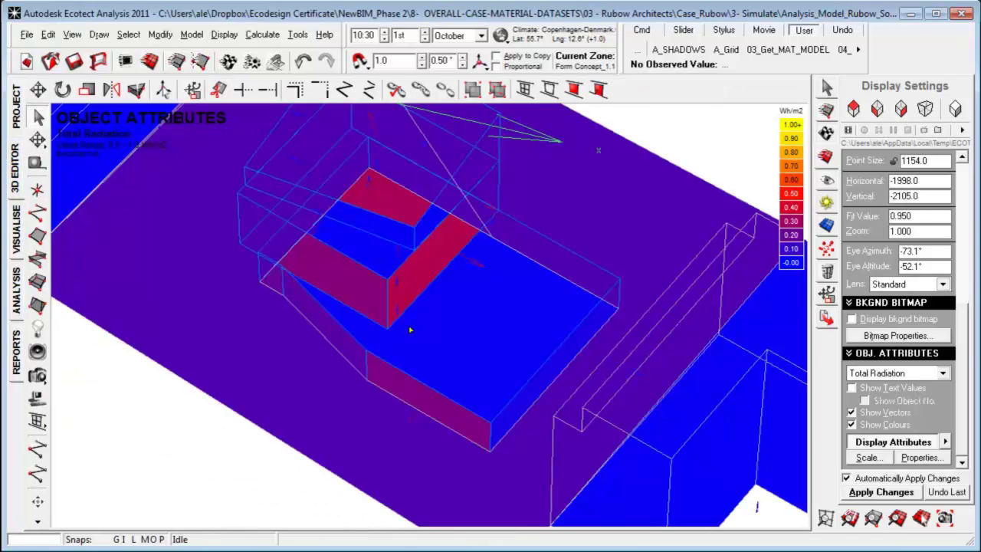
pyautogui.moveTo(411, 330); pyautogui.dragTo(399, 388, button='middle')
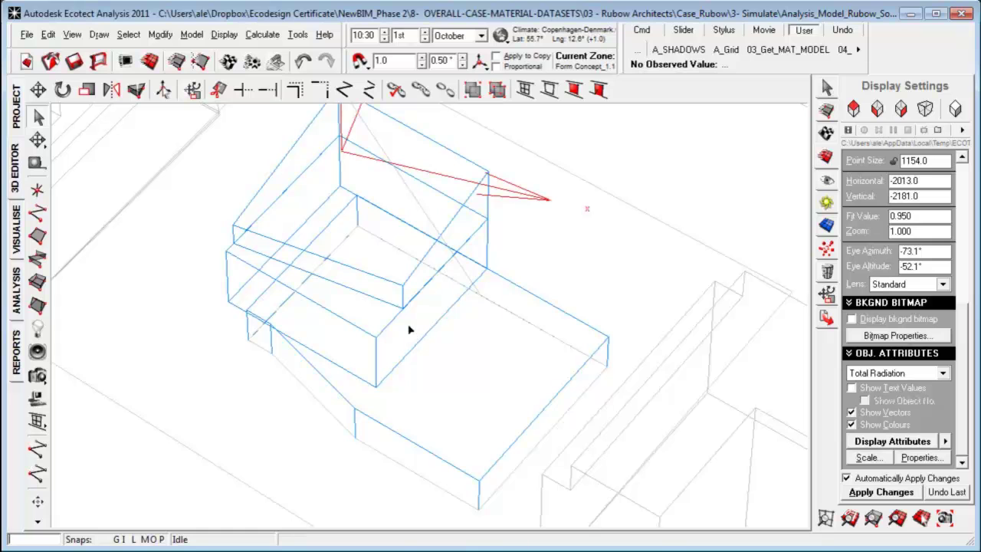
pyautogui.rightClick(410, 331)
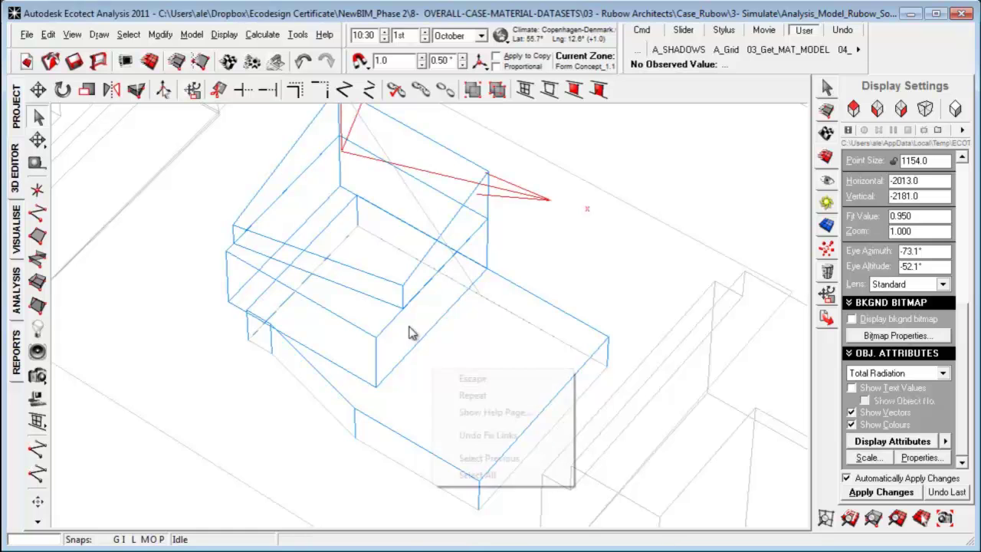
pyautogui.click(826, 110)
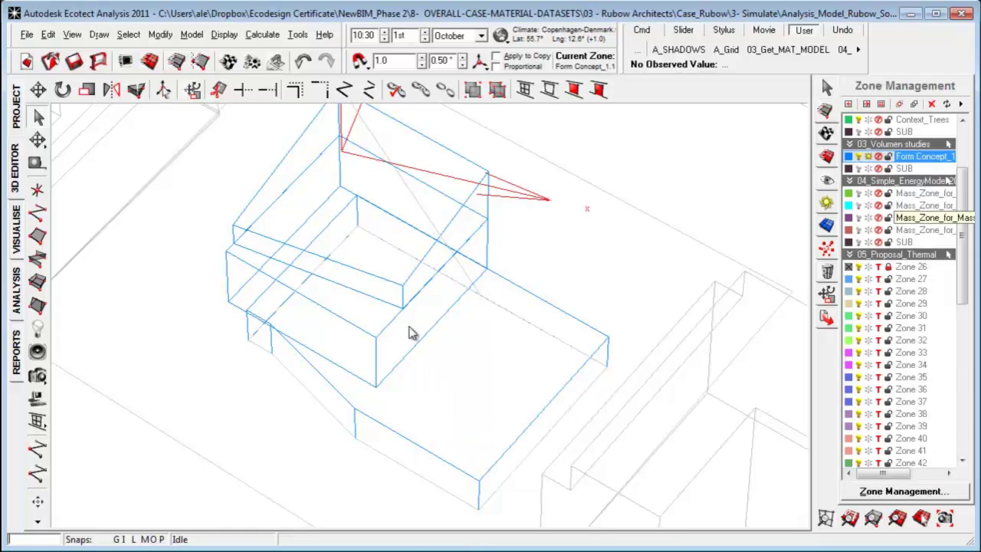
pyautogui.moveTo(963, 206); pyautogui.dragTo(963, 181)
pyautogui.click(869, 169)
# - Select the massing surfaces whose orientation is Right (+X)
pyautogui.click(129, 35)
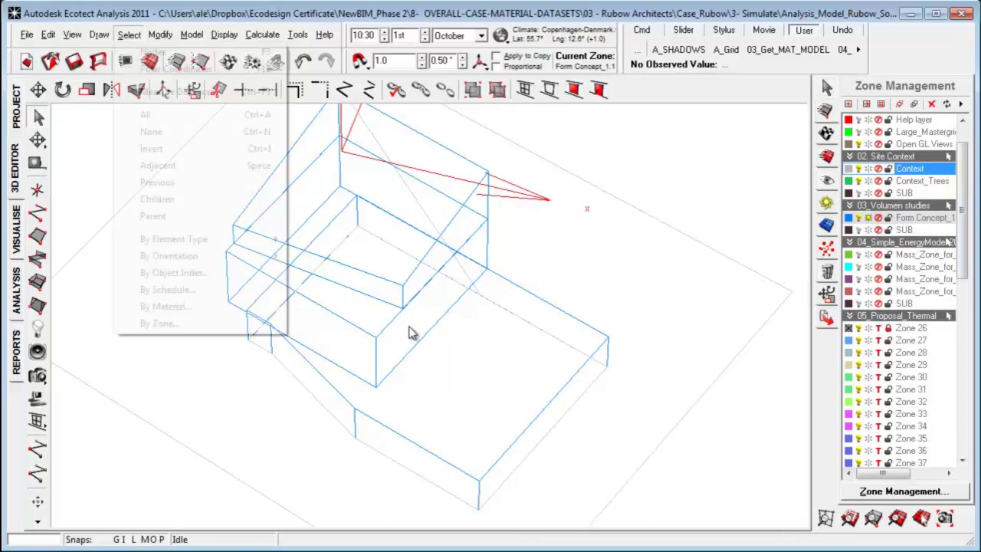
pyautogui.moveTo(168, 256)
pyautogui.click(329, 295)
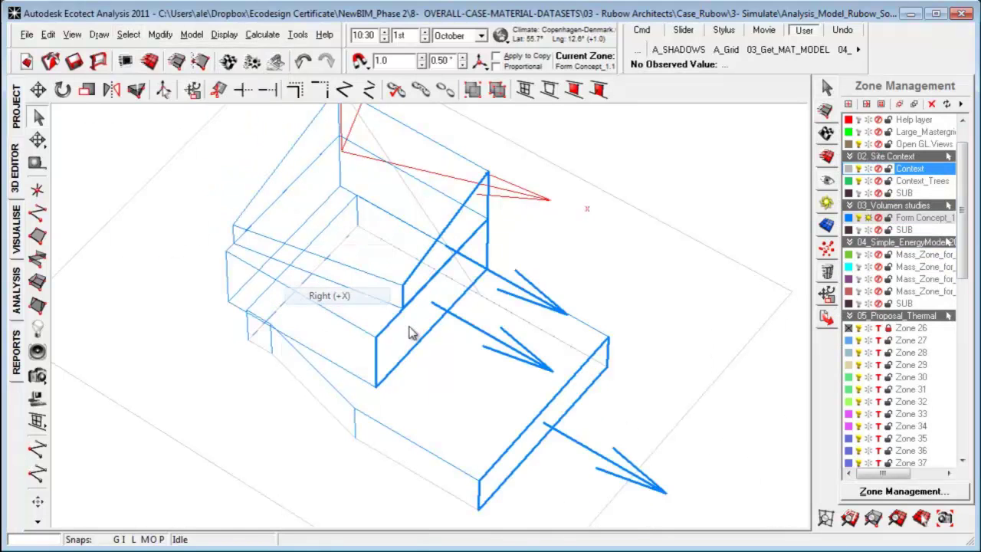
# - Subdivide the selected surfaces into rectangular tiles of size 250, aligned to the display grid, created as children and trimmed to the object extents
pyautogui.click(161, 34)
pyautogui.moveTo(211, 296)
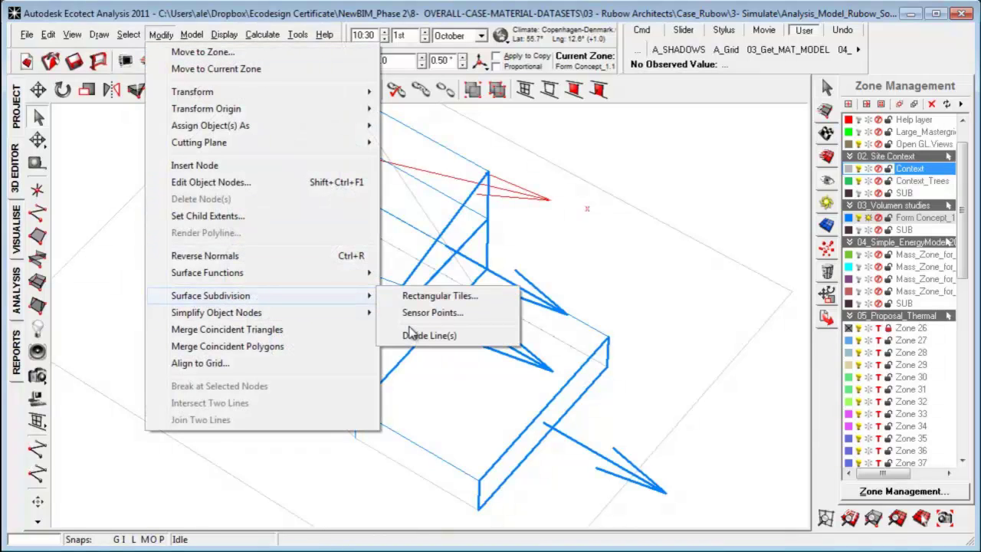
pyautogui.press('Return')
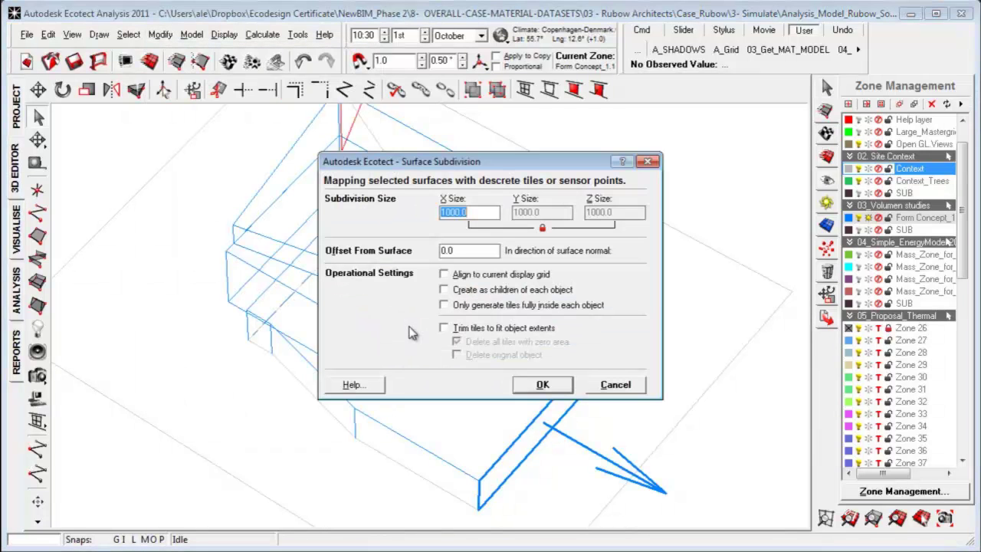
pyautogui.write('250')
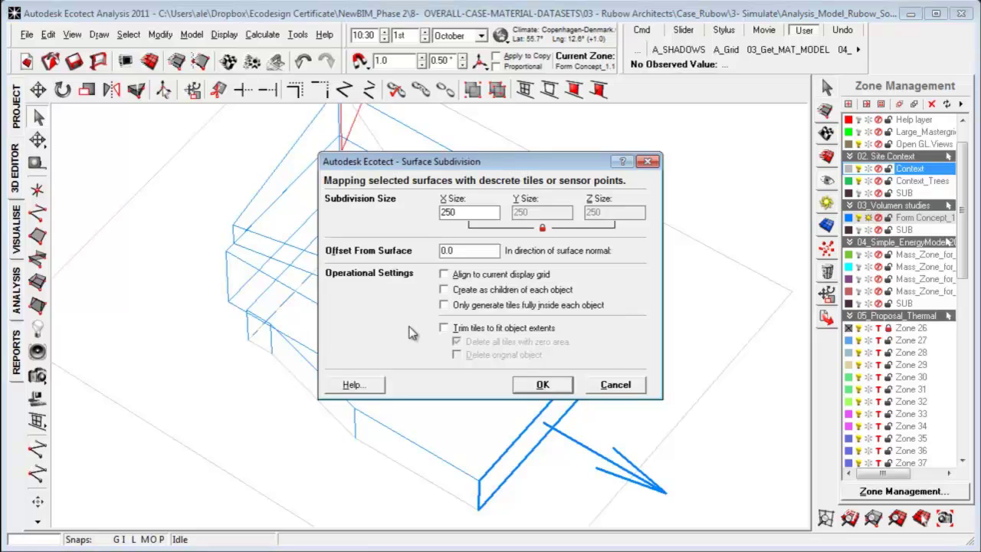
pyautogui.click(444, 275)
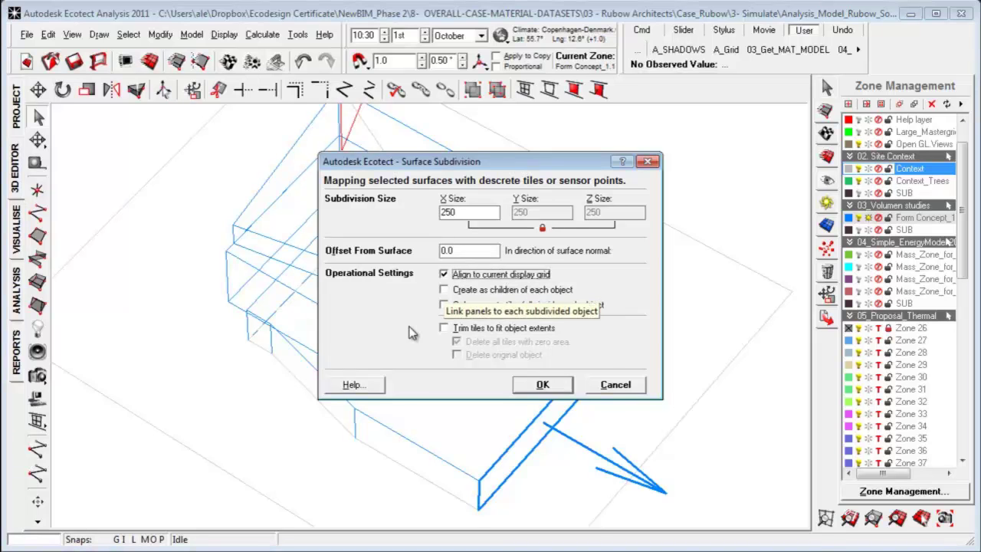
pyautogui.press('Tab')
pyautogui.press('space')
pyautogui.press('Tab')
pyautogui.press('Tab')
pyautogui.press('space')
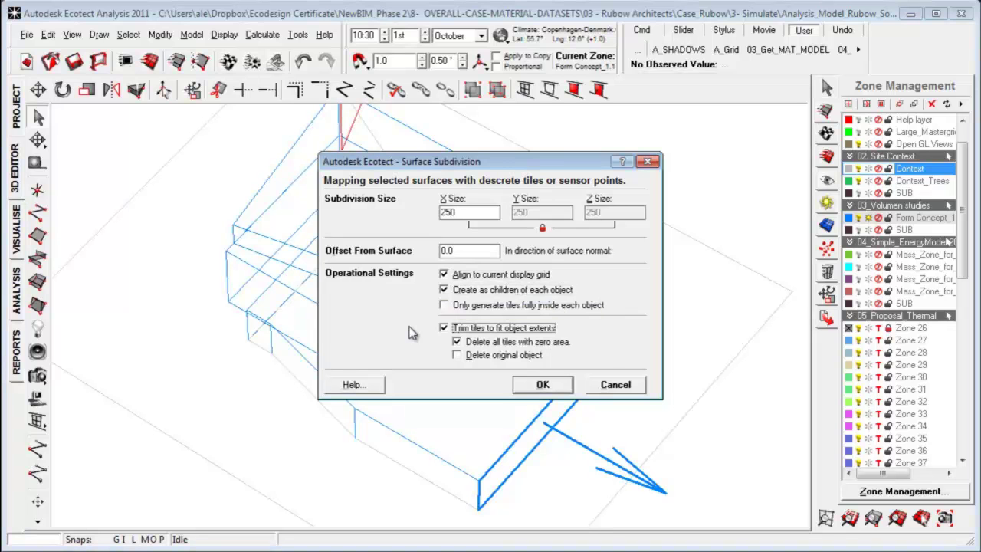
pyautogui.press('Return')
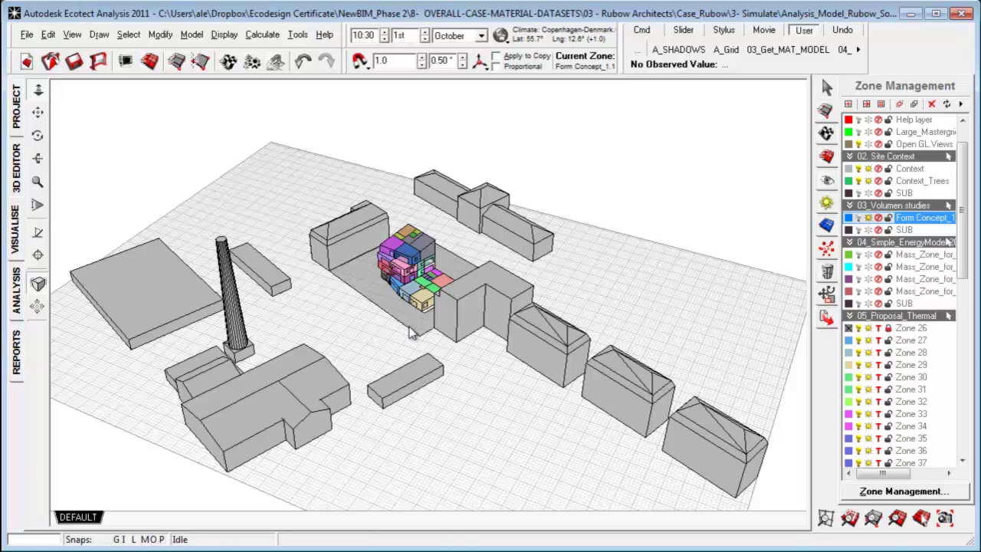
# - Display the analysis grid with the Total Sunlight Hours insolation results around the coloured building
pyautogui.press('F9')
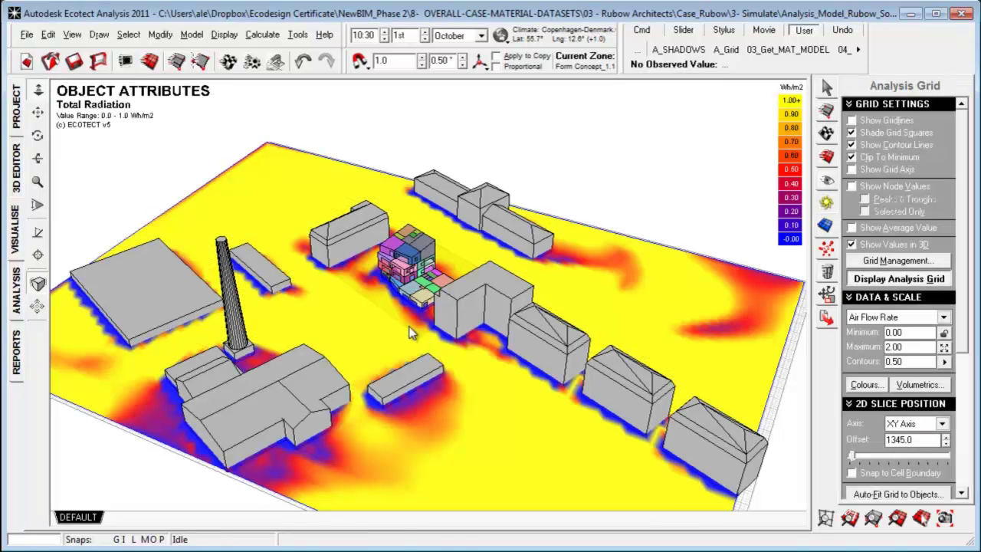
pyautogui.moveTo(410, 327); pyautogui.dragTo(410, 328, button='right')
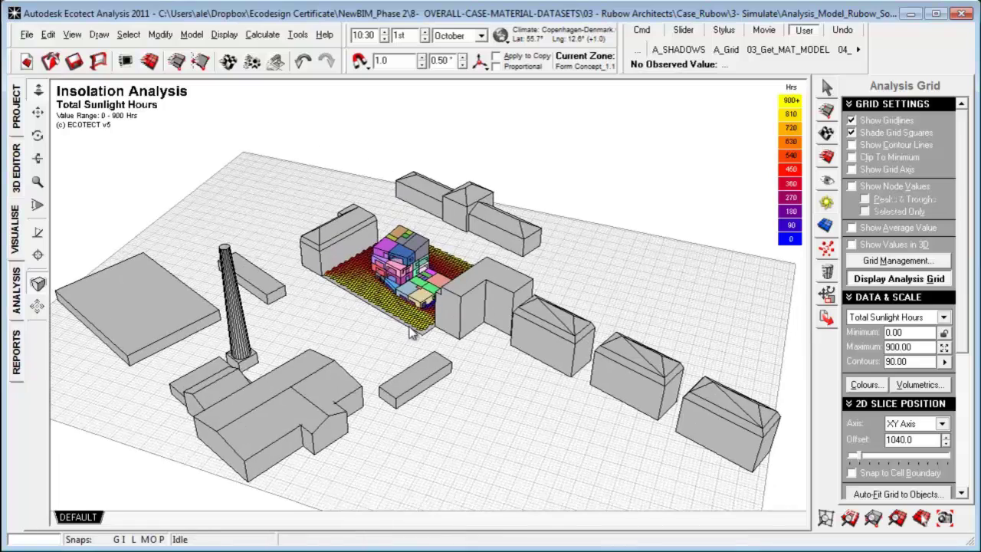
pyautogui.scroll(10, 409, 331)
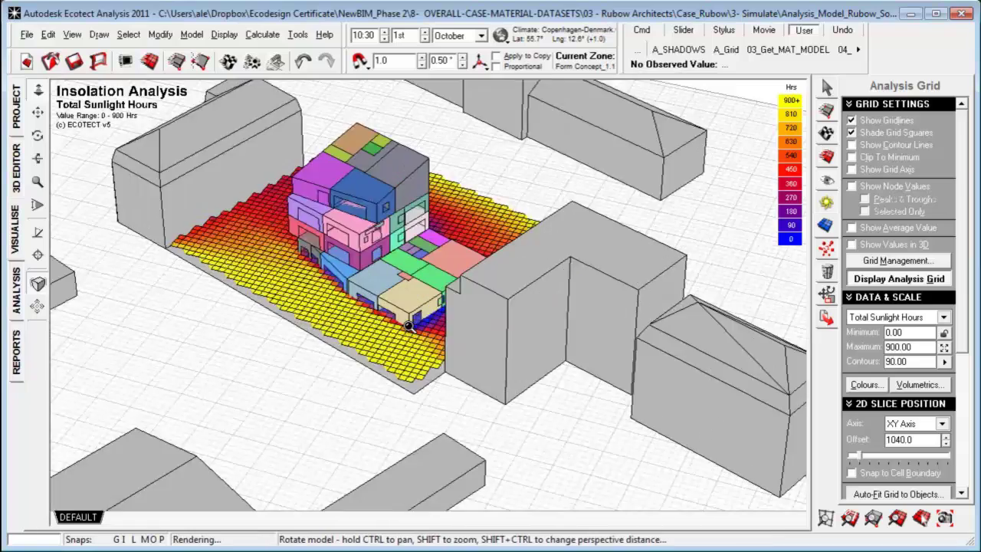
# - Review the analysis grid's dimensions and its list of stored data sets, leaving the grid settings unchanged
pyautogui.click(898, 261)
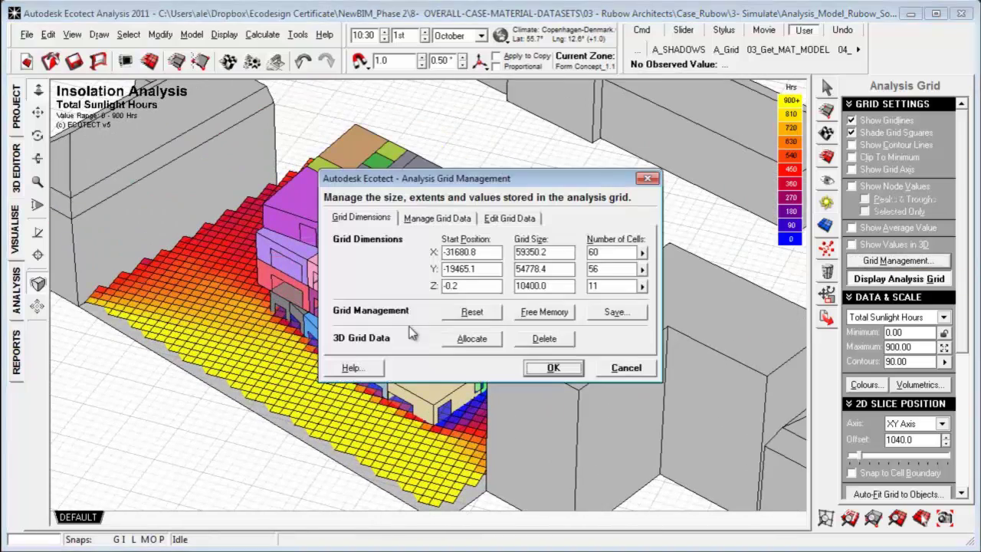
pyautogui.hotkey('ctrl', 'Tab')
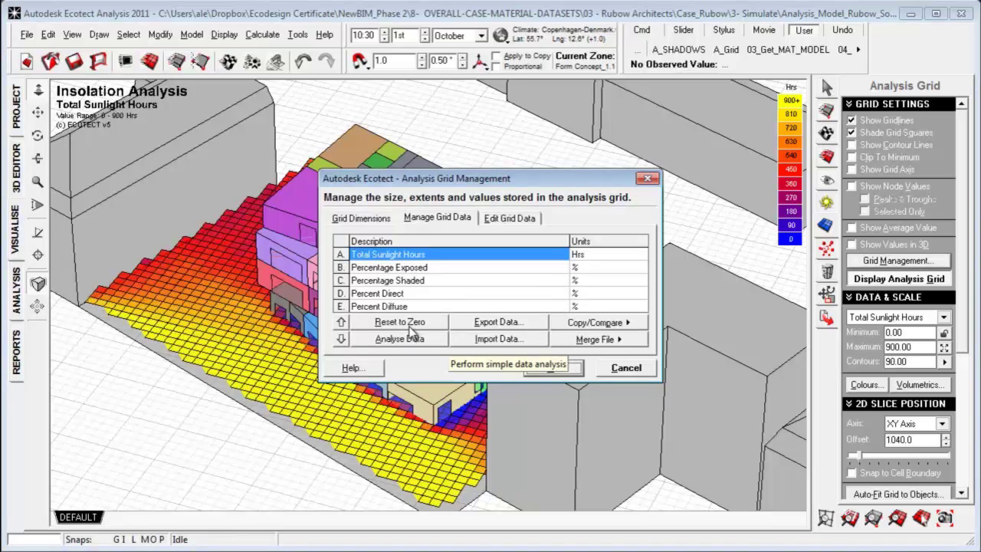
pyautogui.press('Escape')
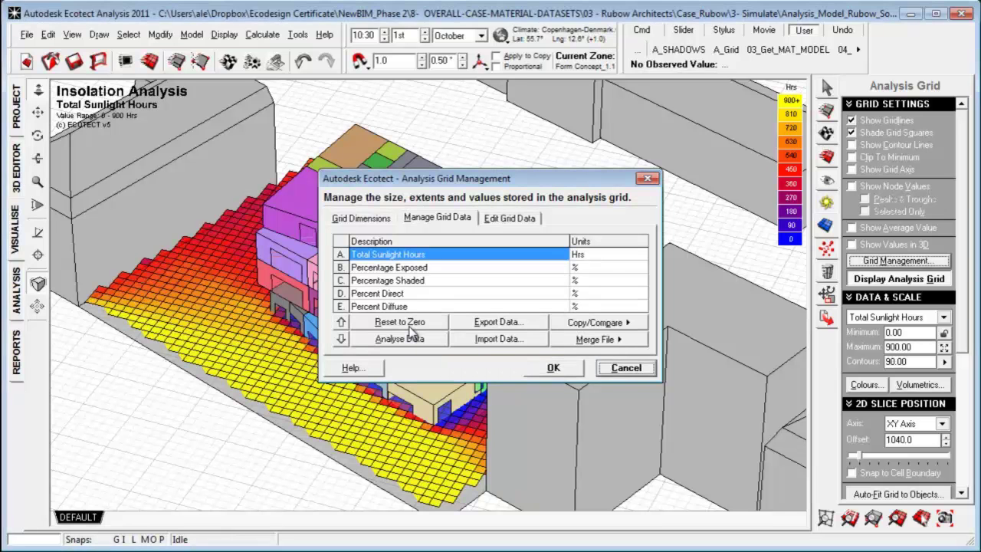
# - Show the Total Sunlight Hours grid with contour lines and average value, and turn off its gridlines
pyautogui.scroll(-3, 411, 332)
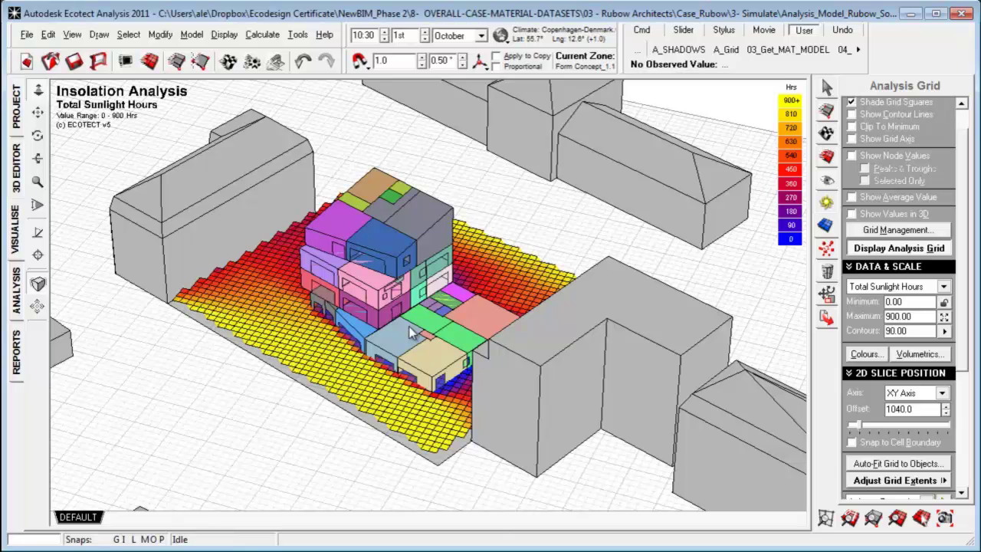
pyautogui.scroll(-2, 410, 332)
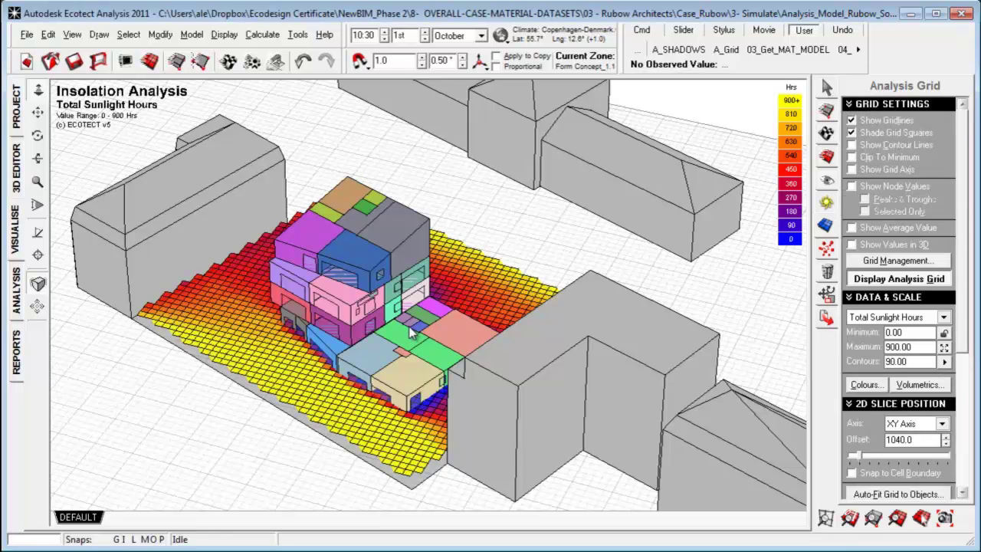
pyautogui.hotkey('alt', 'c')
pyautogui.hotkey('alt', 'l')
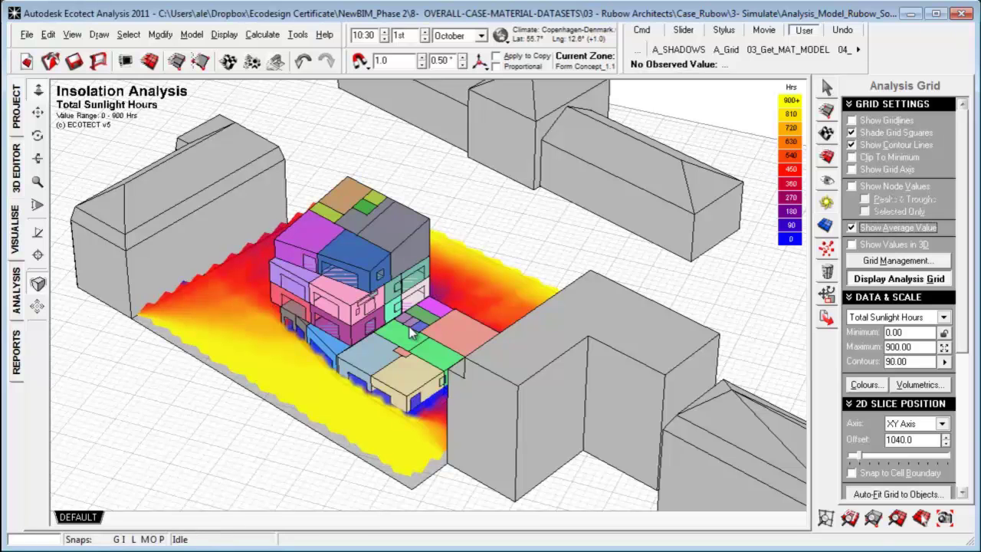
# - Switch the analysis grid to the Daylight Factor results and examine them inside the building's rooms
pyautogui.click(16, 168)
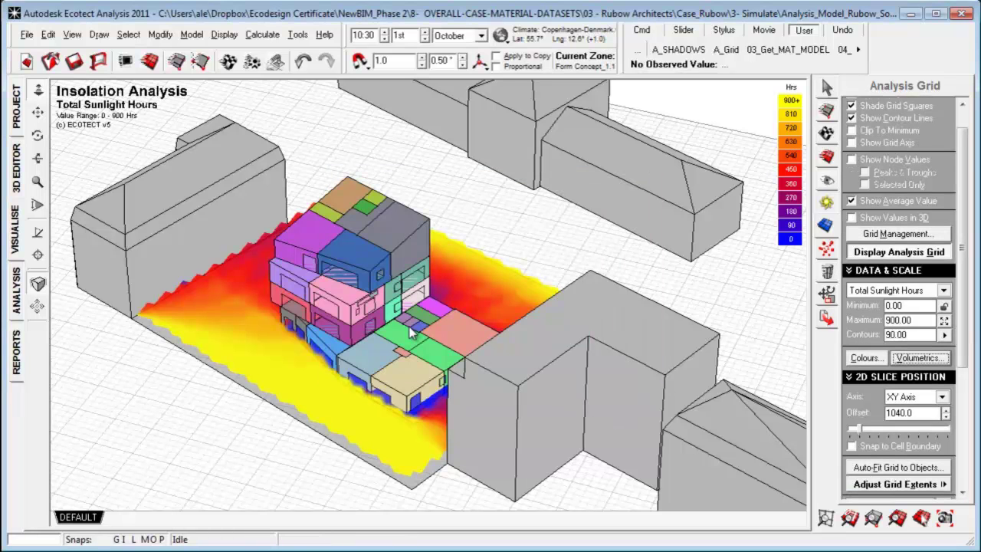
pyautogui.moveTo(410, 327); pyautogui.dragTo(410, 327, button='right')
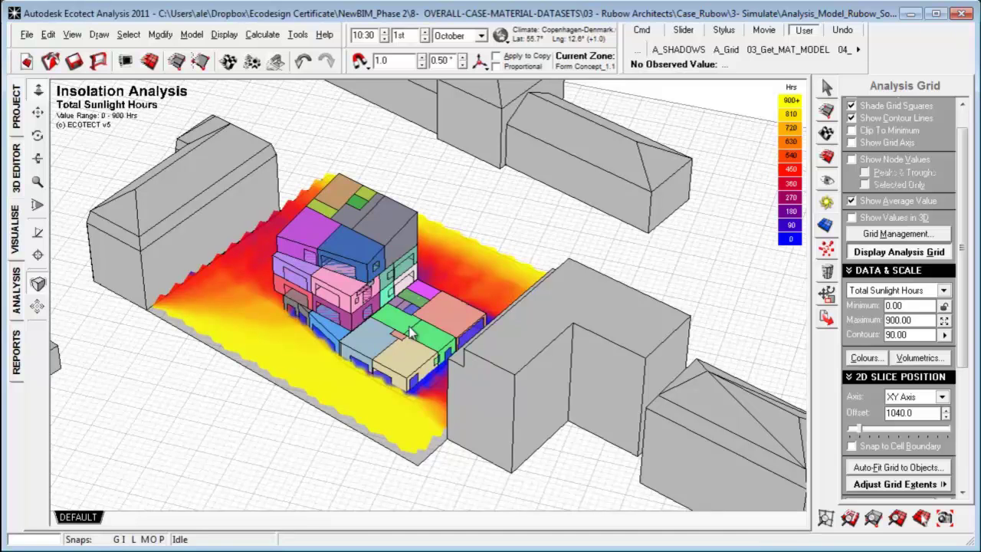
pyautogui.scroll(1, 411, 331)
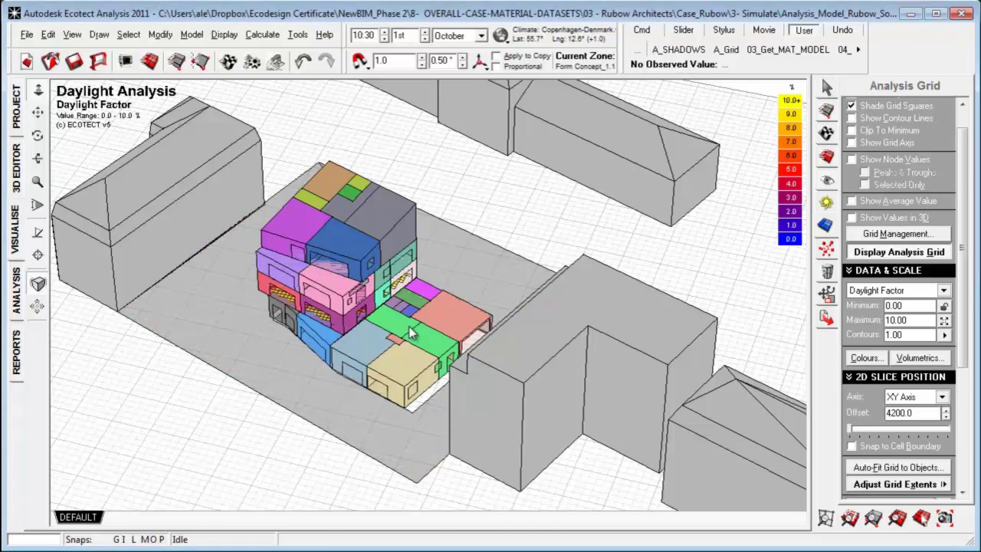
pyautogui.moveTo(401, 332); pyautogui.dragTo(411, 332, button='right')
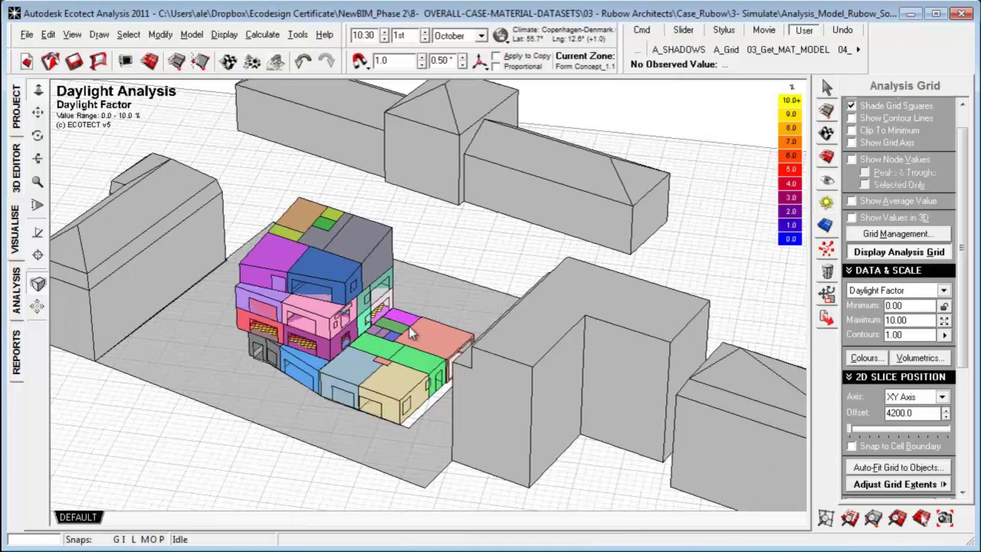